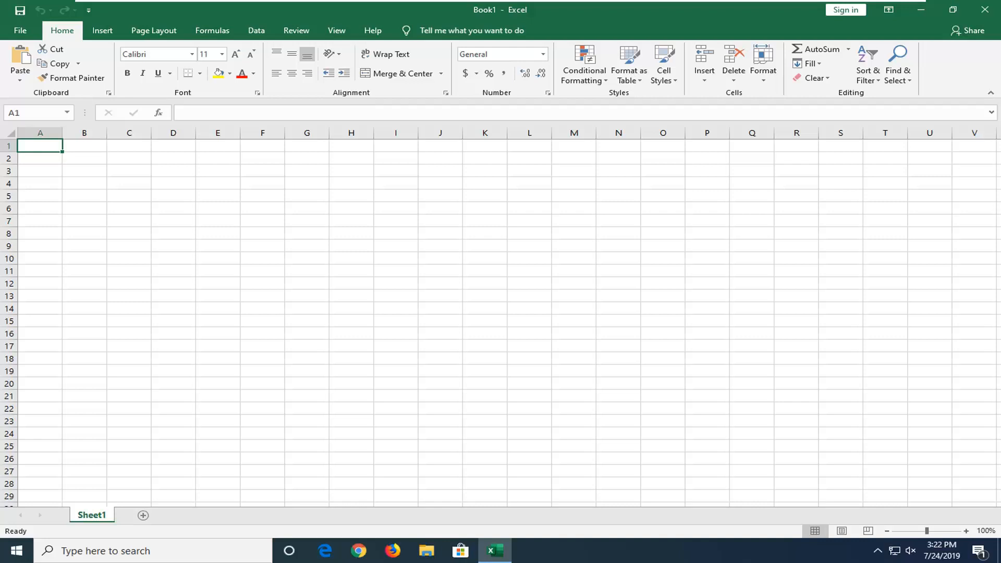
# Step: Reach Excel Options from the File backstage menu
pyautogui.click(20, 31)
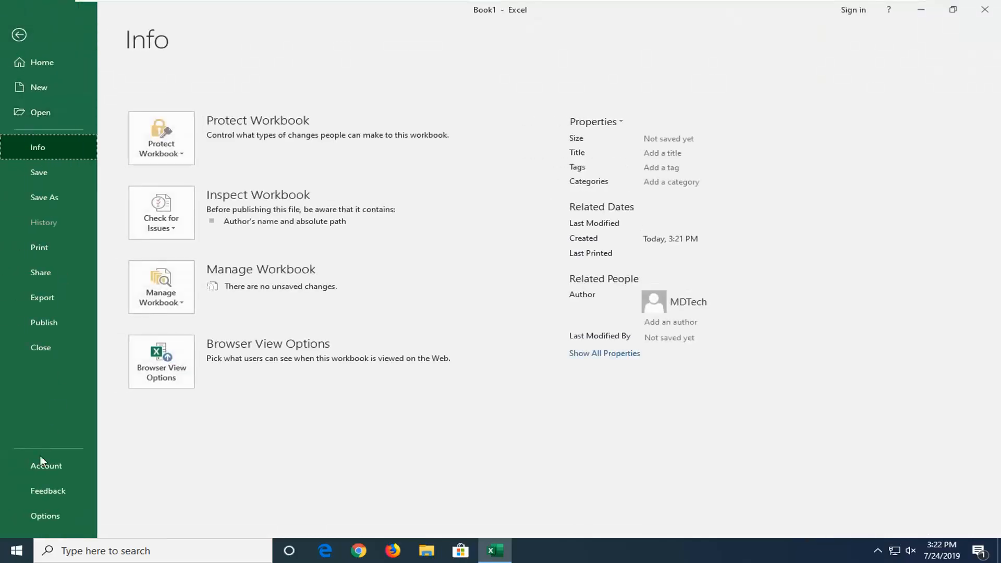
pyautogui.click(37, 519)
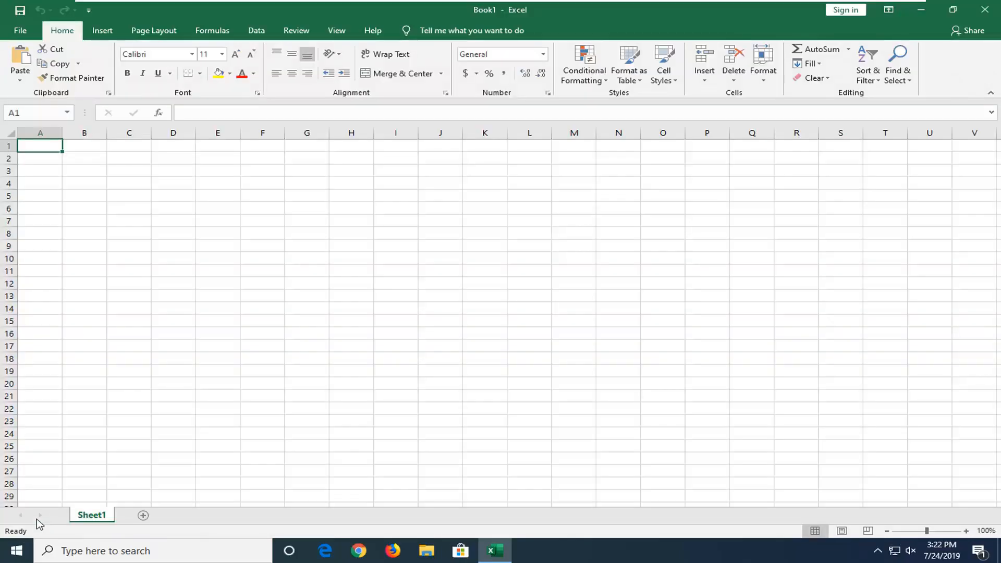
# Step: Switch Excel Options to the Advanced category with workbook display options in view
pyautogui.click(244, 189)
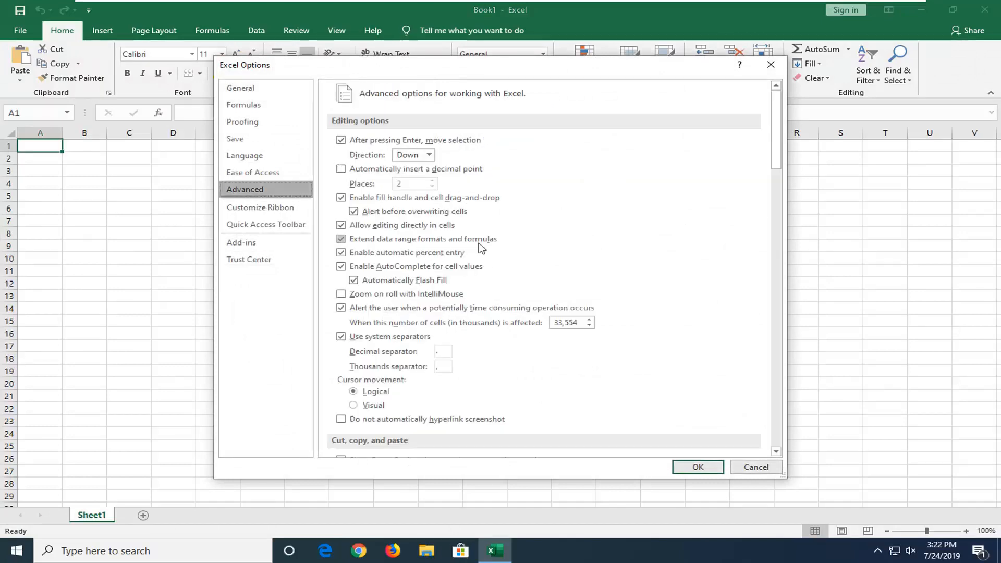
pyautogui.scroll(-3, 470, 255)
pyautogui.scroll(-3, 460, 269)
pyautogui.scroll(-3, 460, 270)
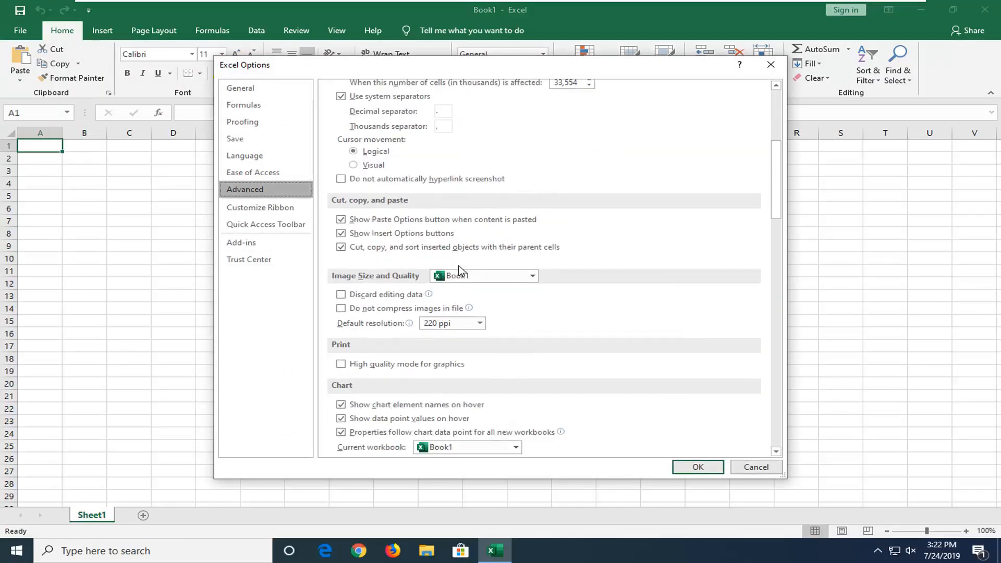
pyautogui.scroll(-3, 460, 269)
pyautogui.scroll(-3, 461, 269)
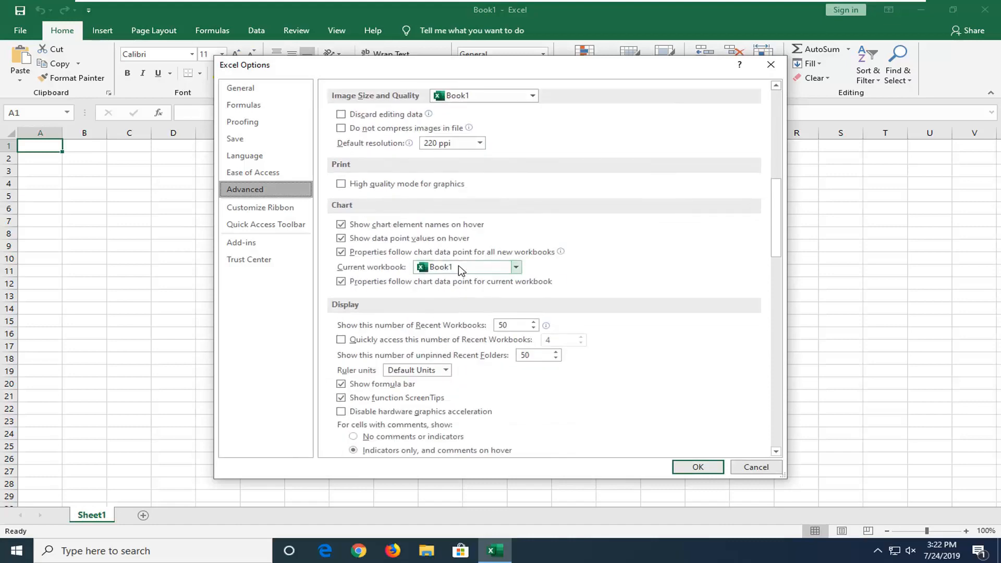
pyautogui.scroll(-3, 460, 270)
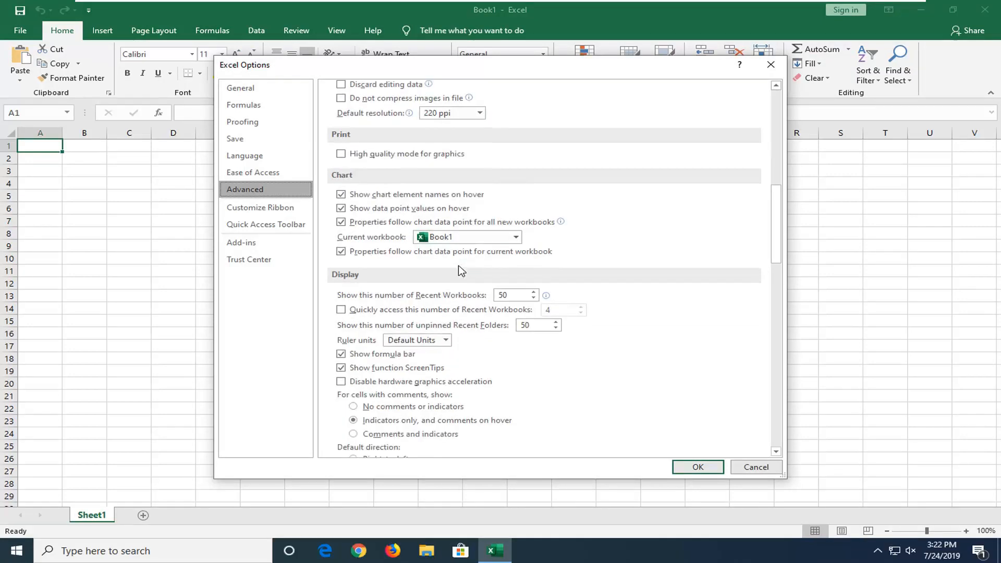
pyautogui.scroll(-3, 460, 269)
pyautogui.scroll(-3, 460, 269)
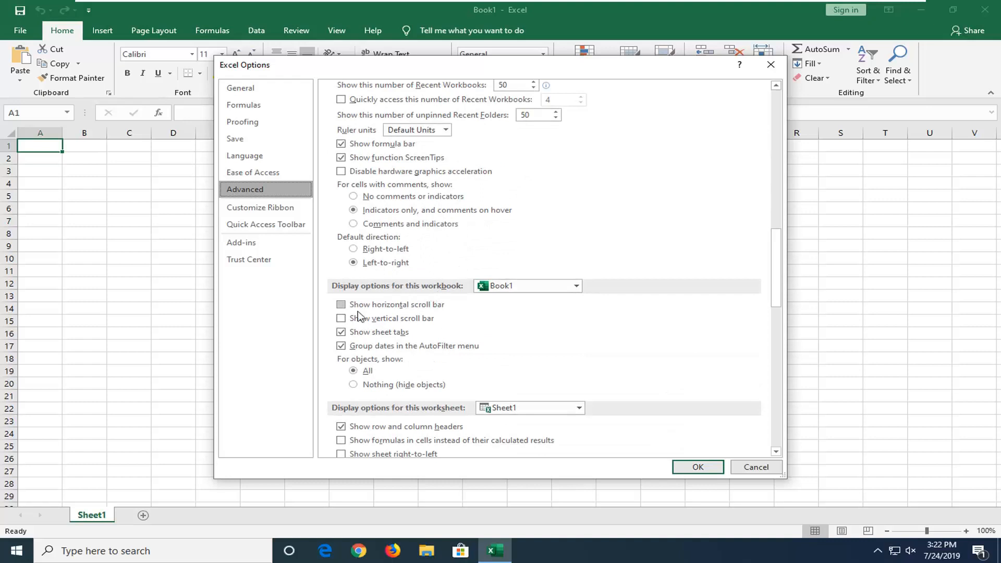
# Step: Keep Book1 targeted and enable Show horizontal scroll bar and Show vertical scroll bar
pyautogui.click(530, 286)
pyautogui.click(529, 283)
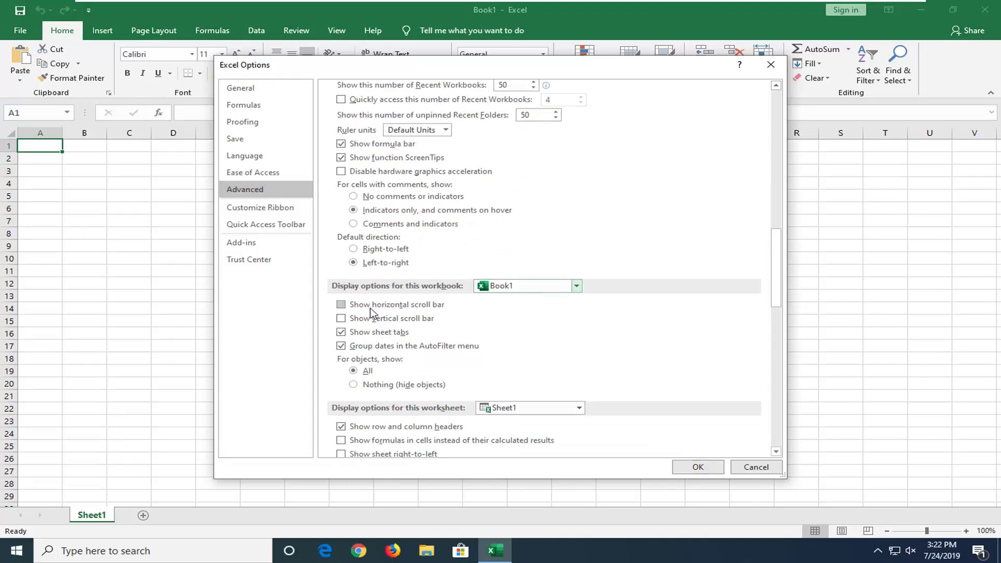
pyautogui.click(342, 318)
pyautogui.click(342, 319)
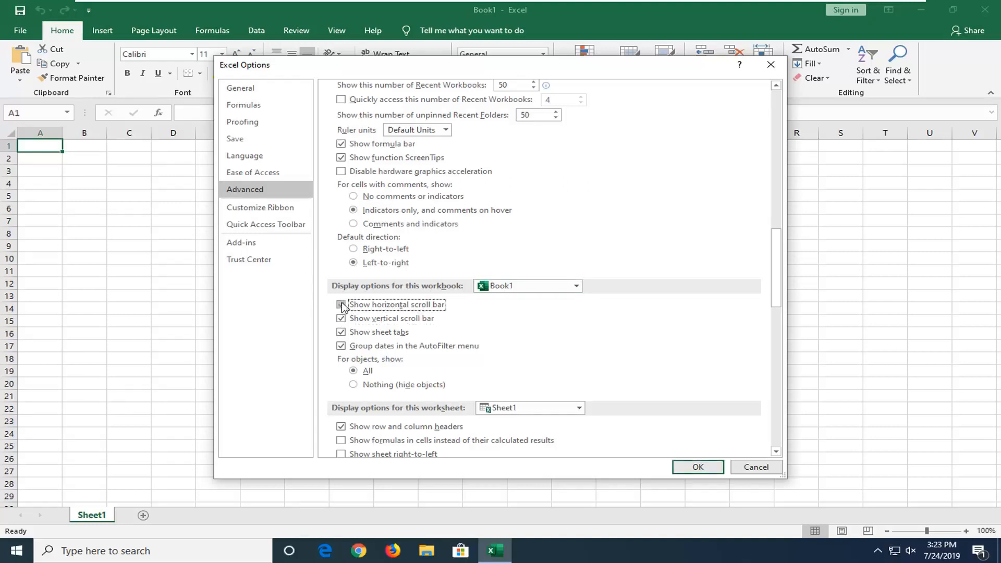
# Step: Confirm with OK so Book1 shows both scroll bars again
pyautogui.click(698, 467)
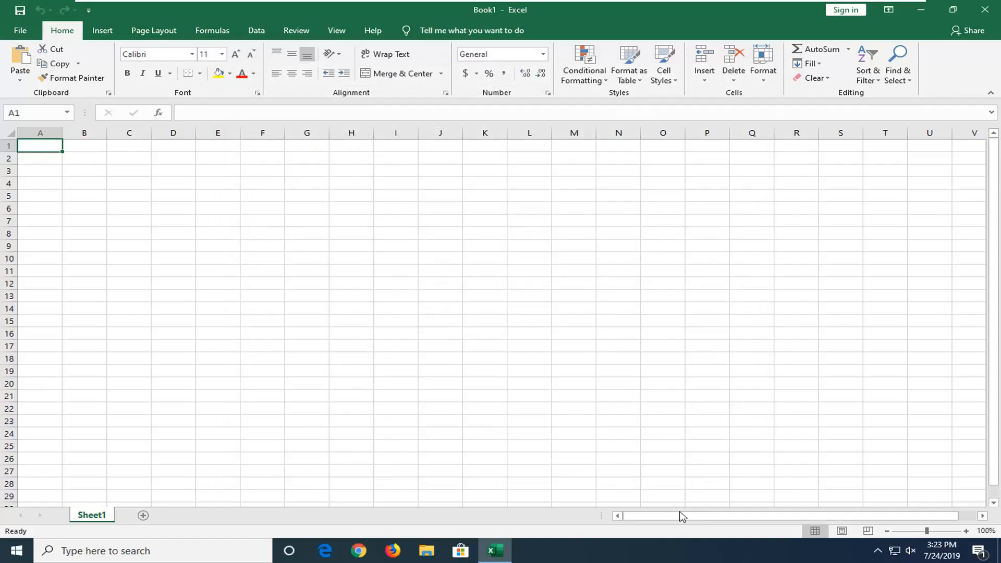
pyautogui.moveTo(629, 516)
pyautogui.mouseDown()
pyautogui.moveTo(657, 517)
pyautogui.moveTo(626, 518)
pyautogui.mouseUp()
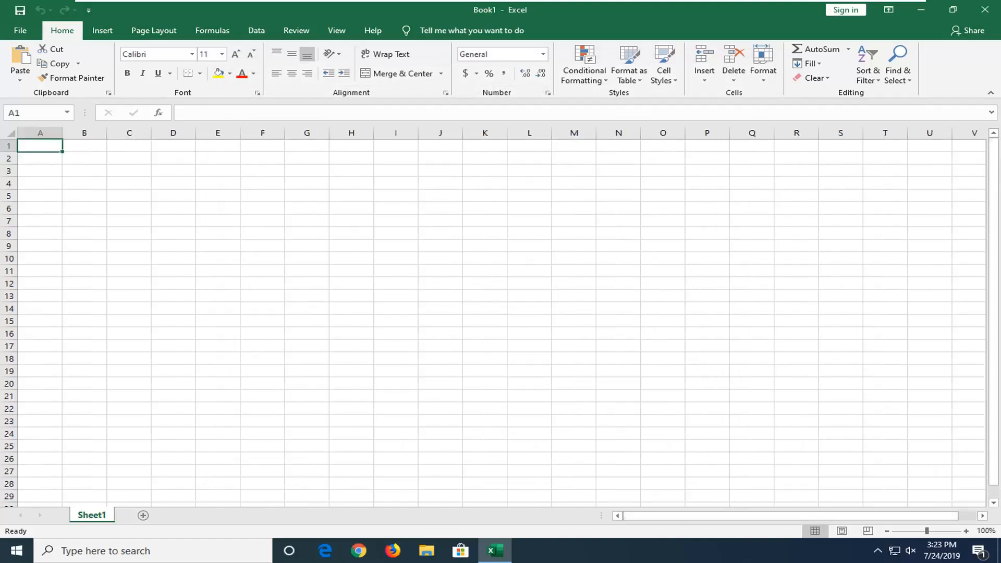